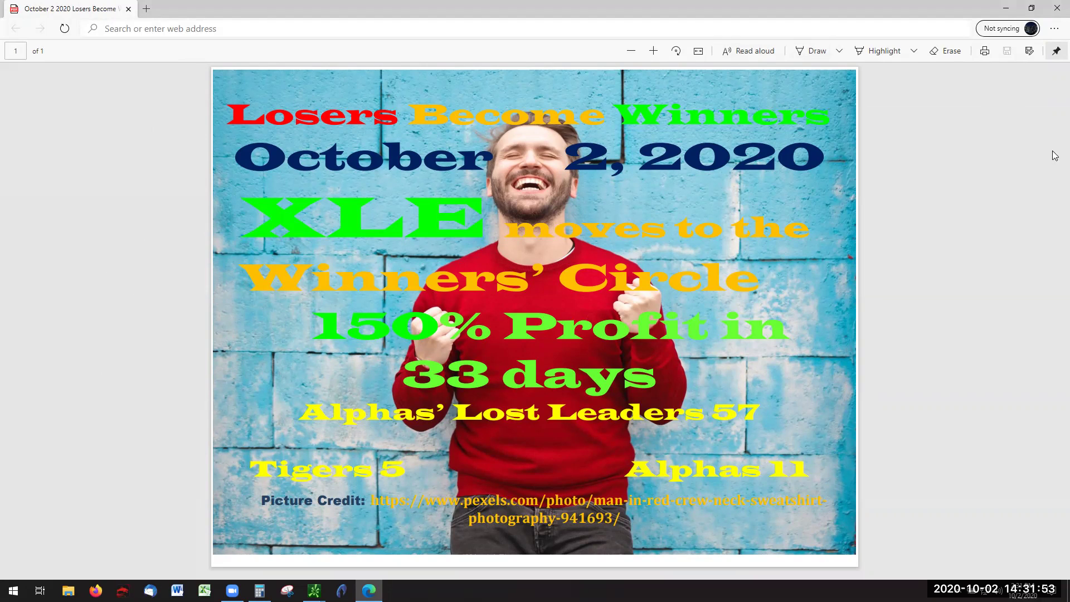
# Minimize the slide window to reveal the annotated XLE chart and its 150% profit-exit note
pyautogui.click(1008, 12)
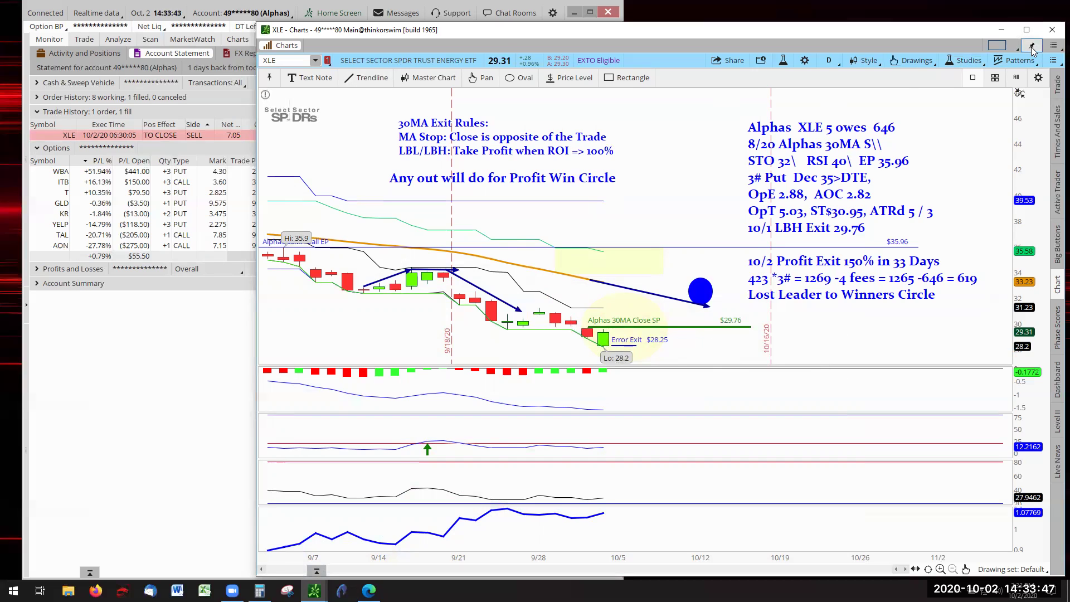
# Chart DUK from the recent symbols and load its Master Chart drawings, including the 88.68 call stop
pyautogui.click(316, 62)
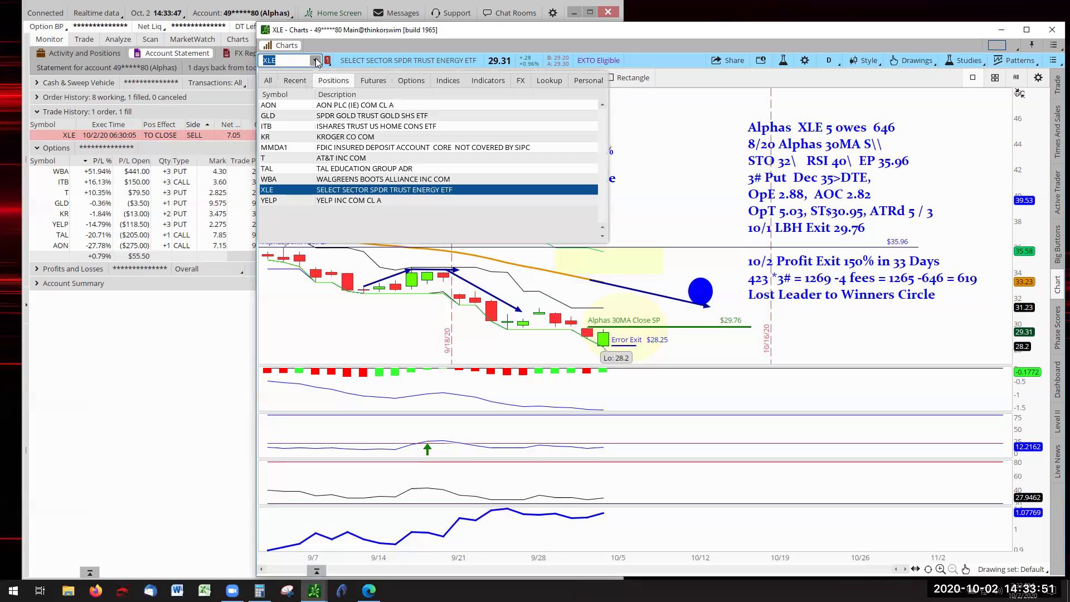
pyautogui.click(295, 83)
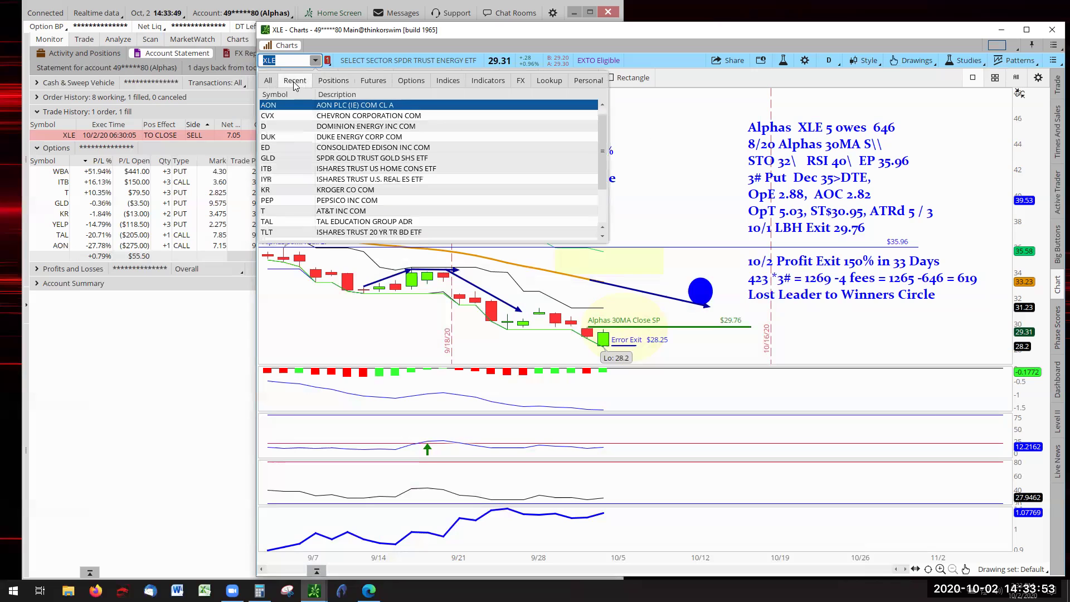
pyautogui.click(335, 140)
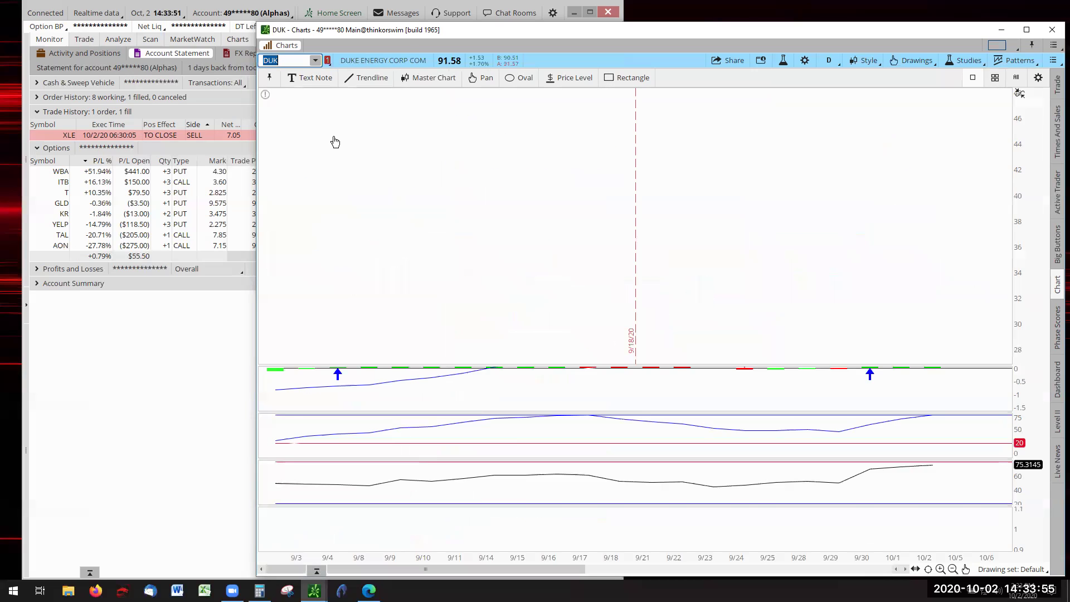
pyautogui.rightClick(518, 170)
pyautogui.click(435, 82)
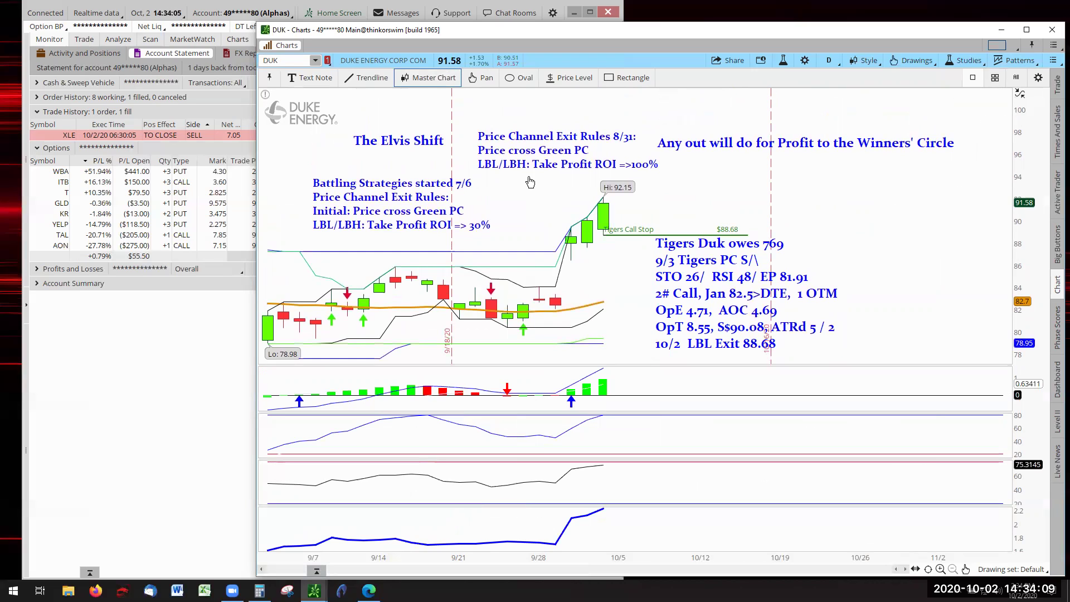
# Switch the chart back to XLE from Positions, then compress the price scale and pan so all notes fit
pyautogui.click(319, 61)
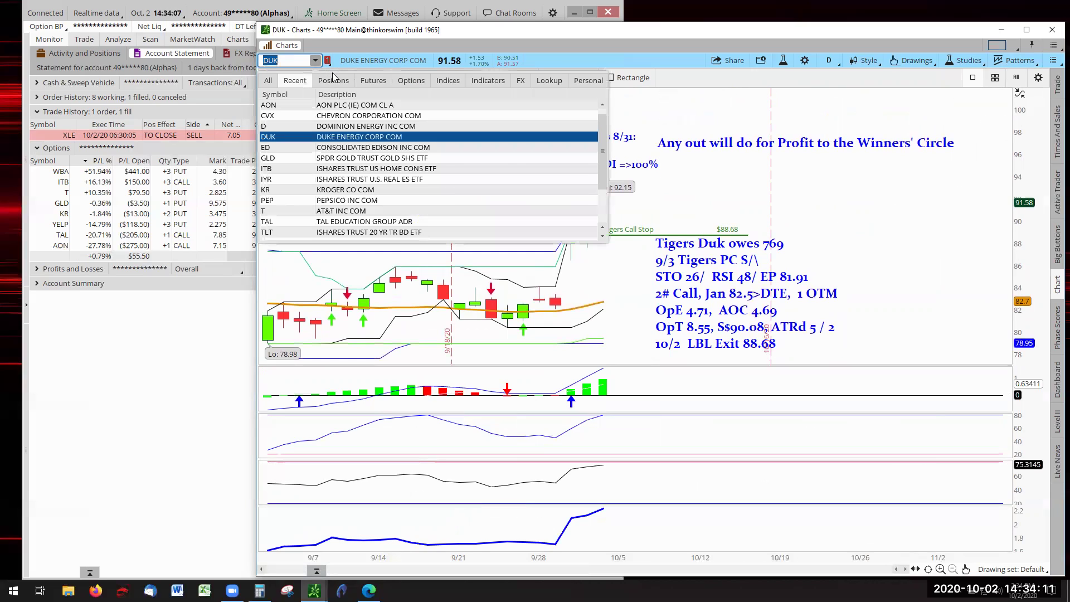
pyautogui.click(333, 81)
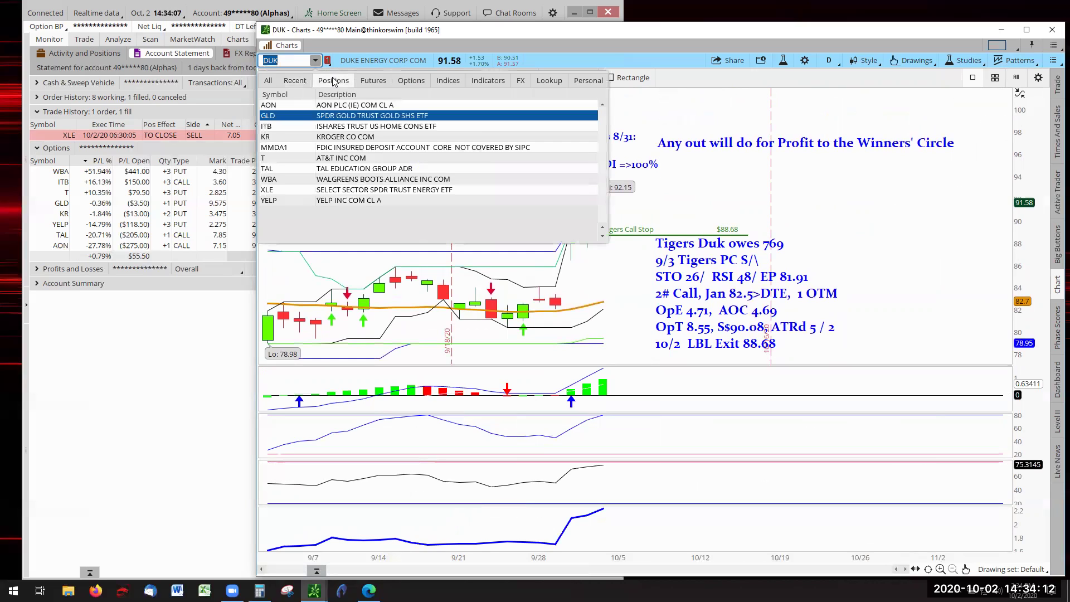
pyautogui.click(353, 191)
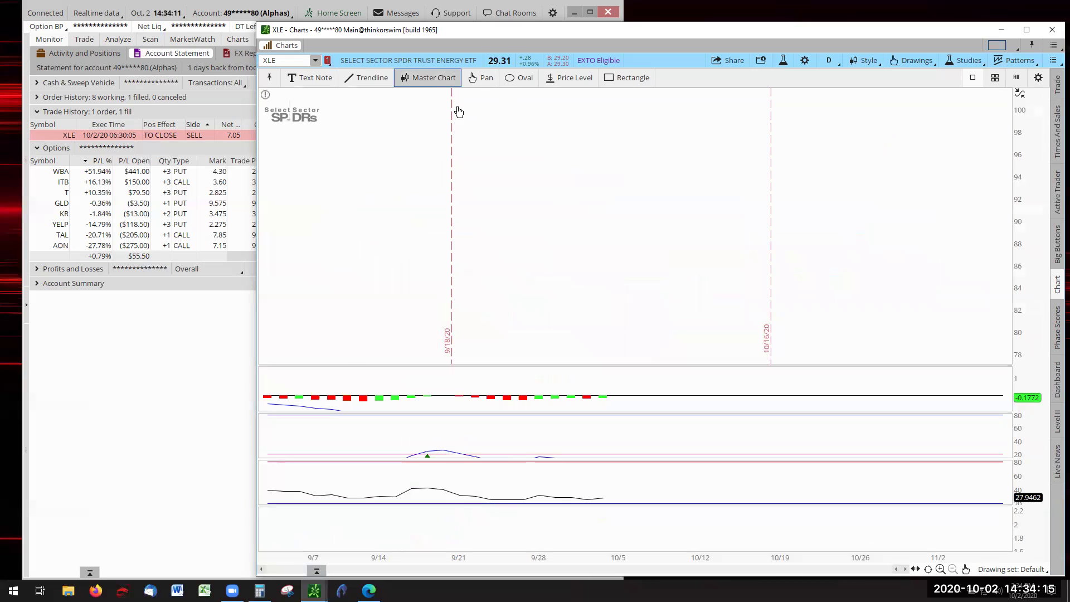
pyautogui.moveTo(1031, 173); pyautogui.dragTo(1032, 188)
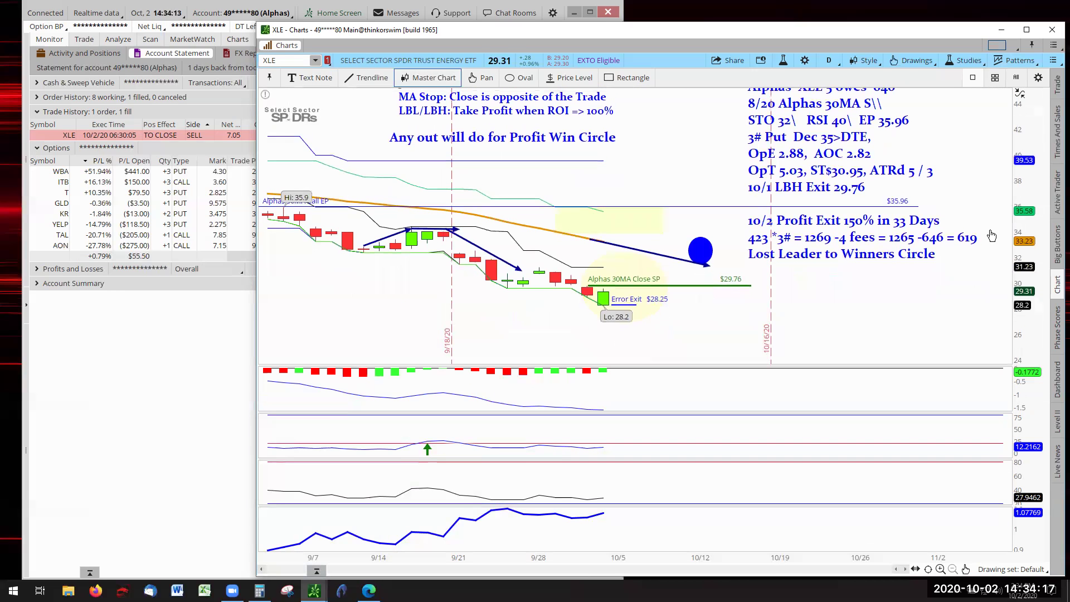
pyautogui.moveTo(941, 302); pyautogui.dragTo(888, 338)
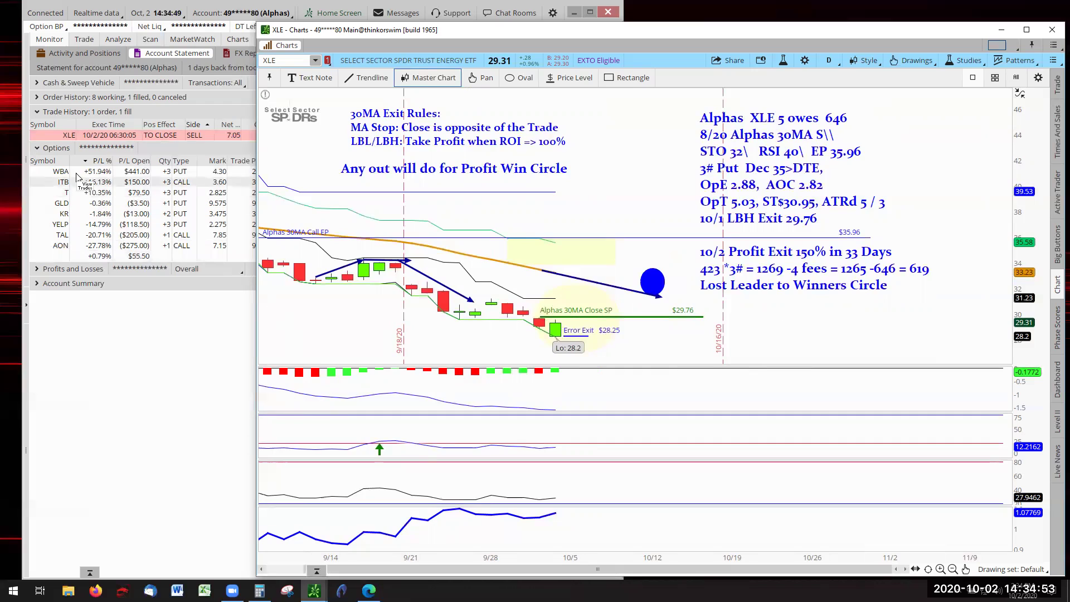
# Chart WBA from Positions and rescale it to show the 40.12 entry and 44.00 exit notes
pyautogui.click(316, 60)
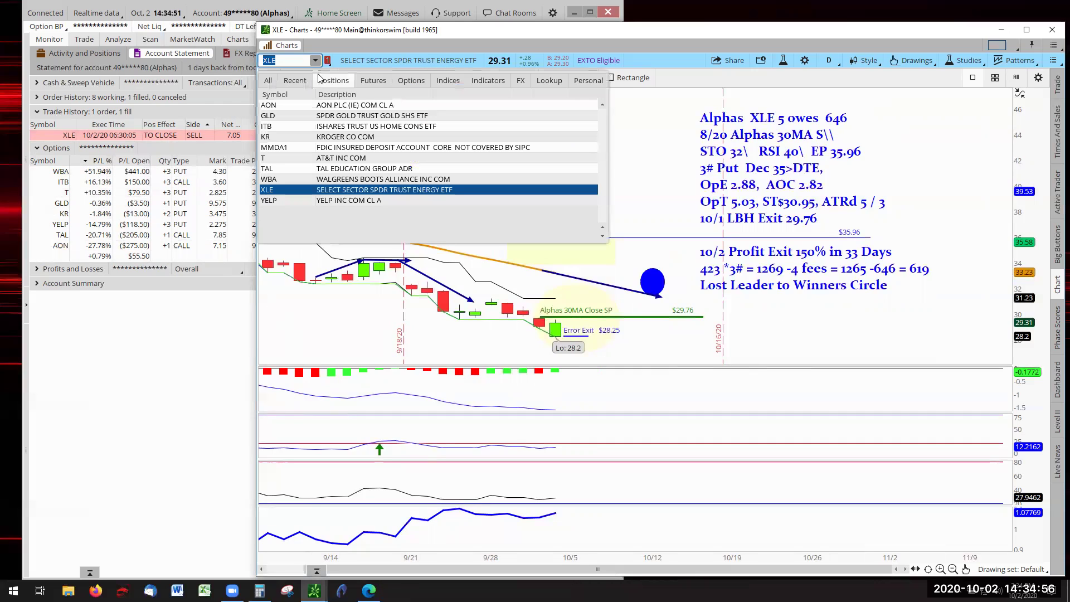
pyautogui.click(351, 184)
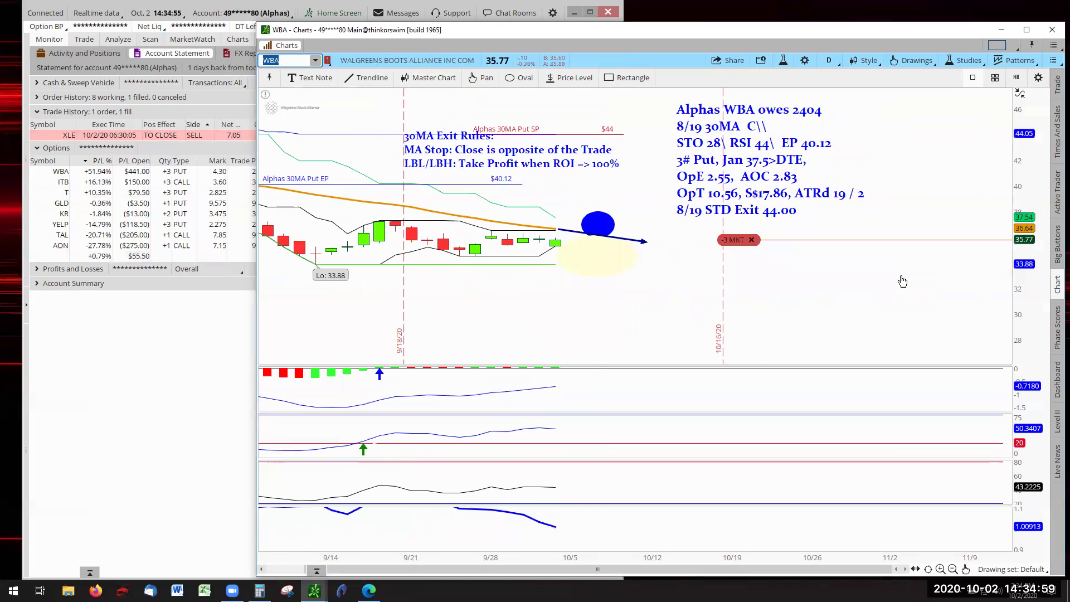
pyautogui.moveTo(1034, 277); pyautogui.dragTo(905, 284)
pyautogui.moveTo(559, 275)
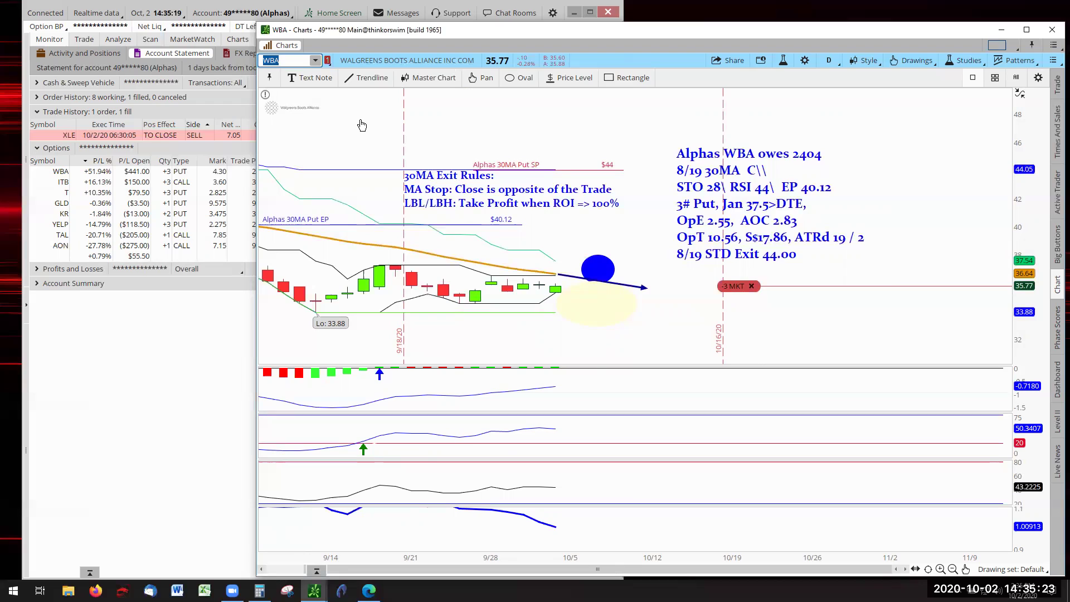
# Chart ITB from Positions and pan it to show the 57.57 entry and 45.97 exit notes
pyautogui.click(316, 60)
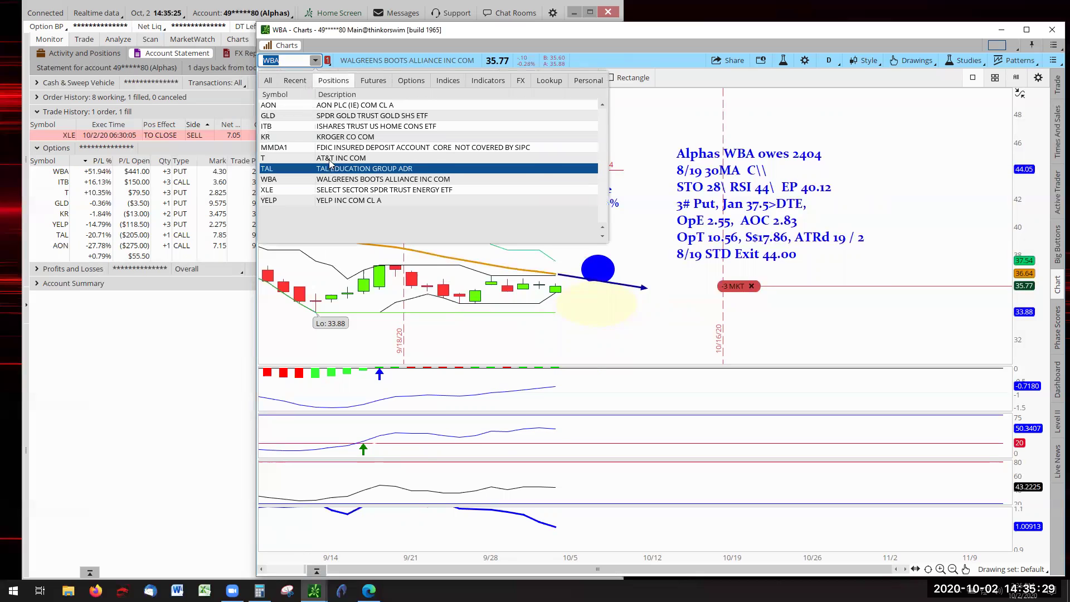
pyautogui.click(339, 126)
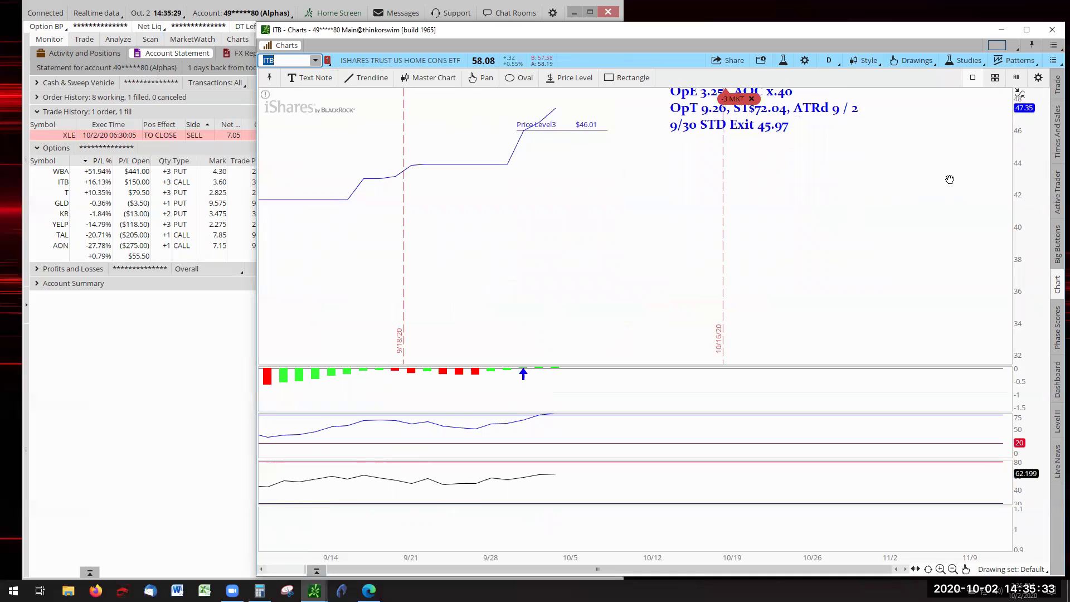
pyautogui.moveTo(568, 166); pyautogui.dragTo(552, 193)
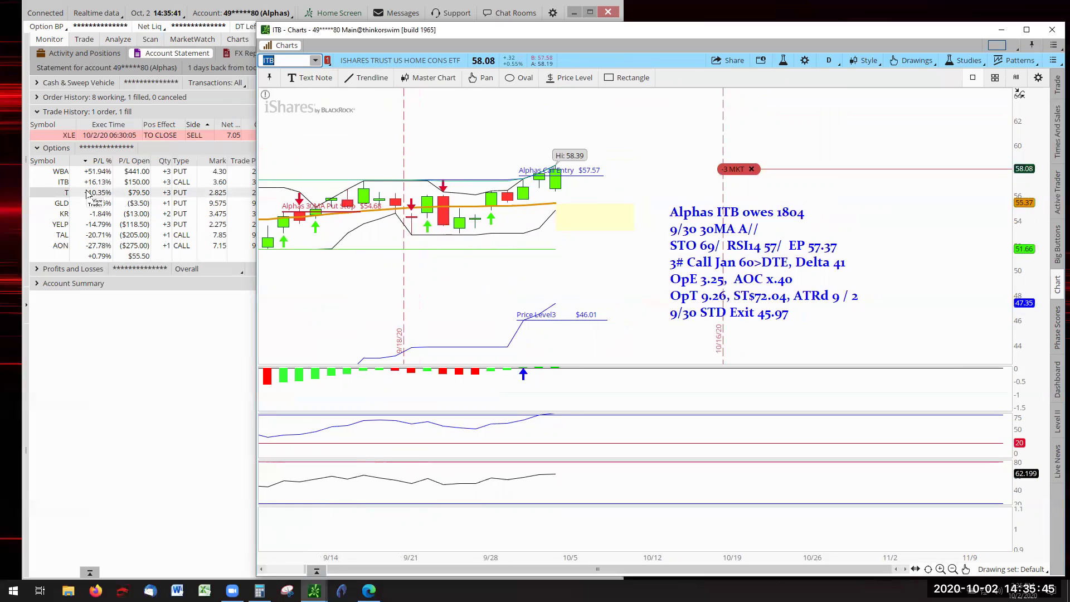
# Chart AT&T (T), zooming out and stretching the price scale so its Alphas put notes fit
pyautogui.click(315, 60)
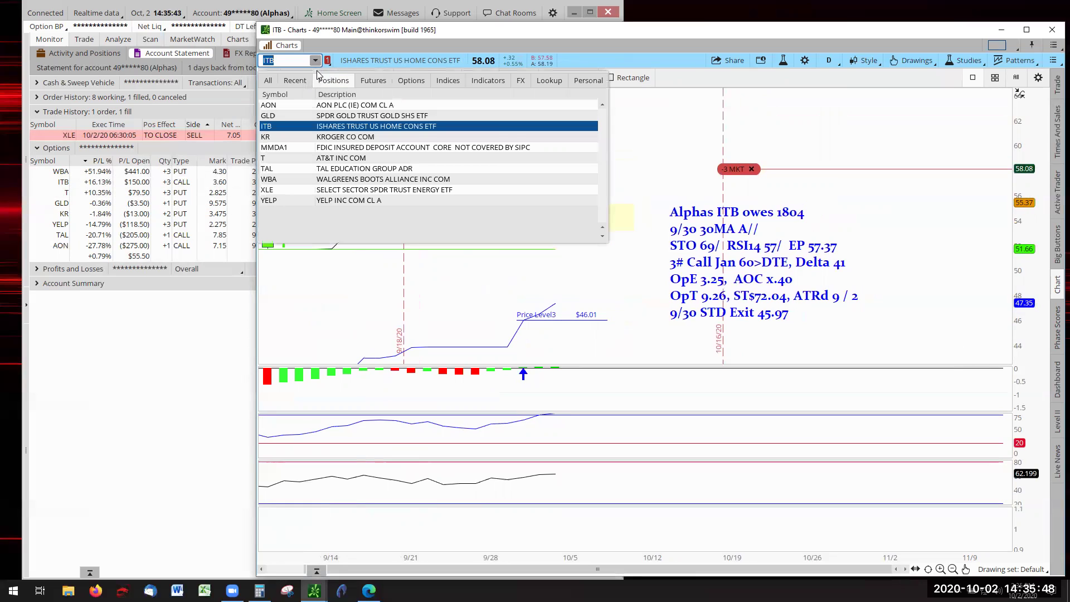
pyautogui.click(331, 158)
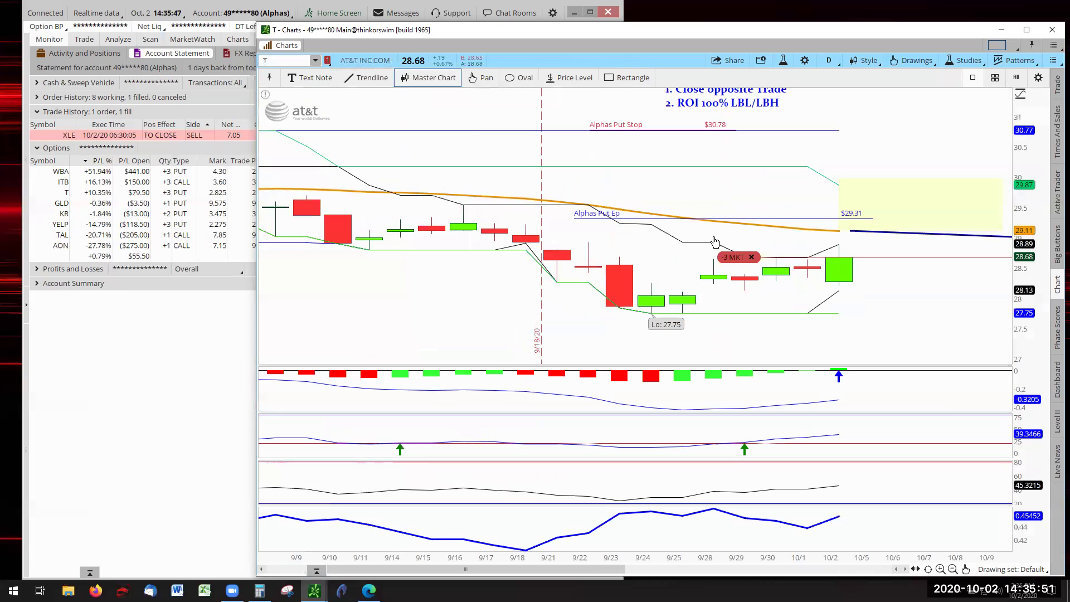
pyautogui.scroll(-2, 939, 301)
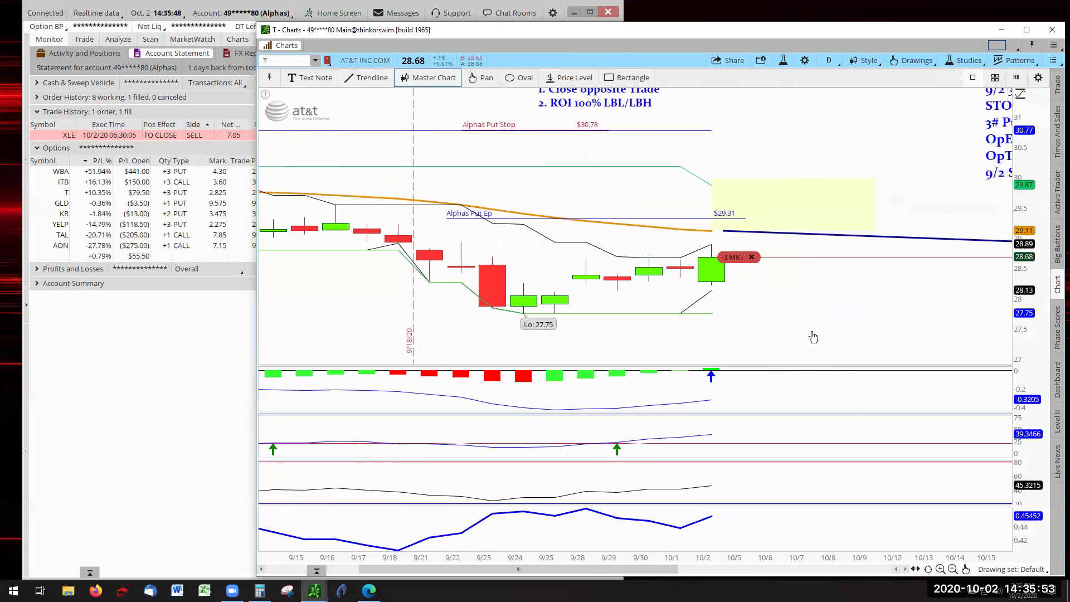
pyautogui.click(953, 569)
pyautogui.scroll(-1, 958, 245)
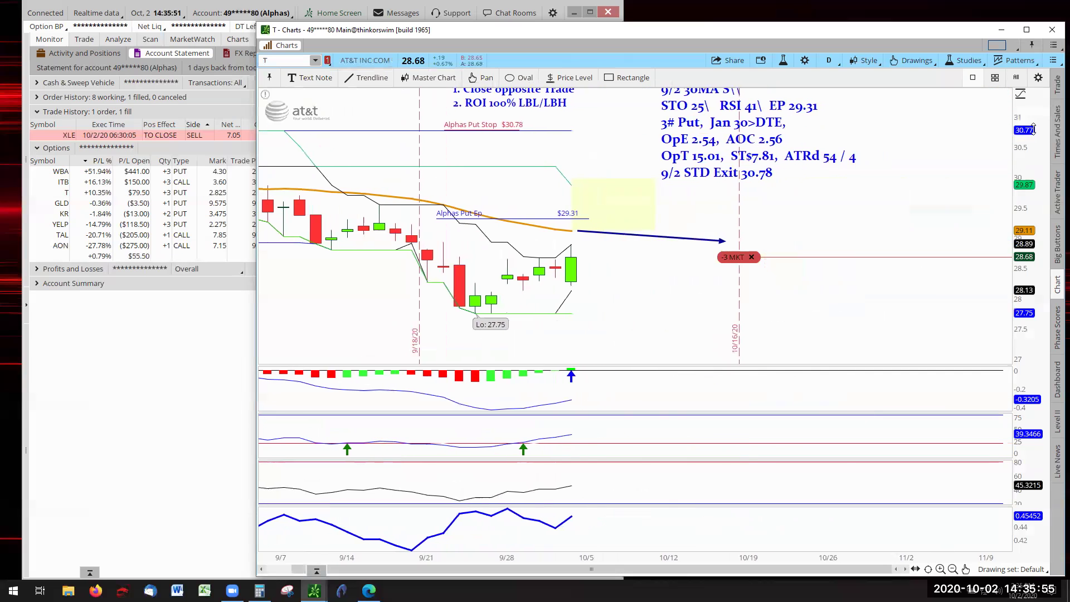
pyautogui.moveTo(1033, 134); pyautogui.dragTo(601, 329)
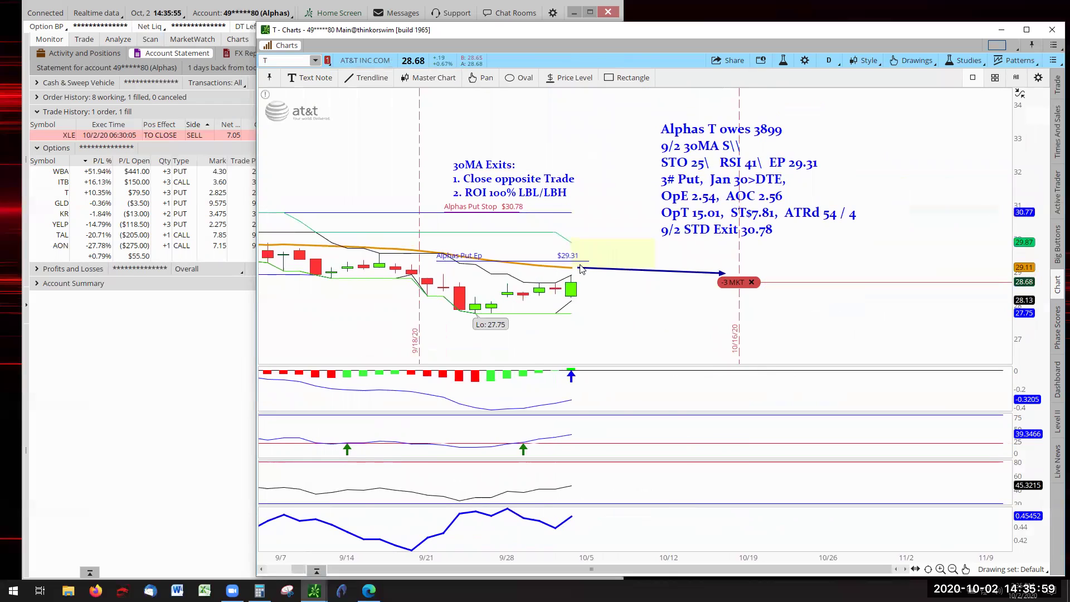
pyautogui.moveTo(574, 270)
# Switch the active trading account to Tigers
pyautogui.click(262, 12)
pyautogui.click(262, 12)
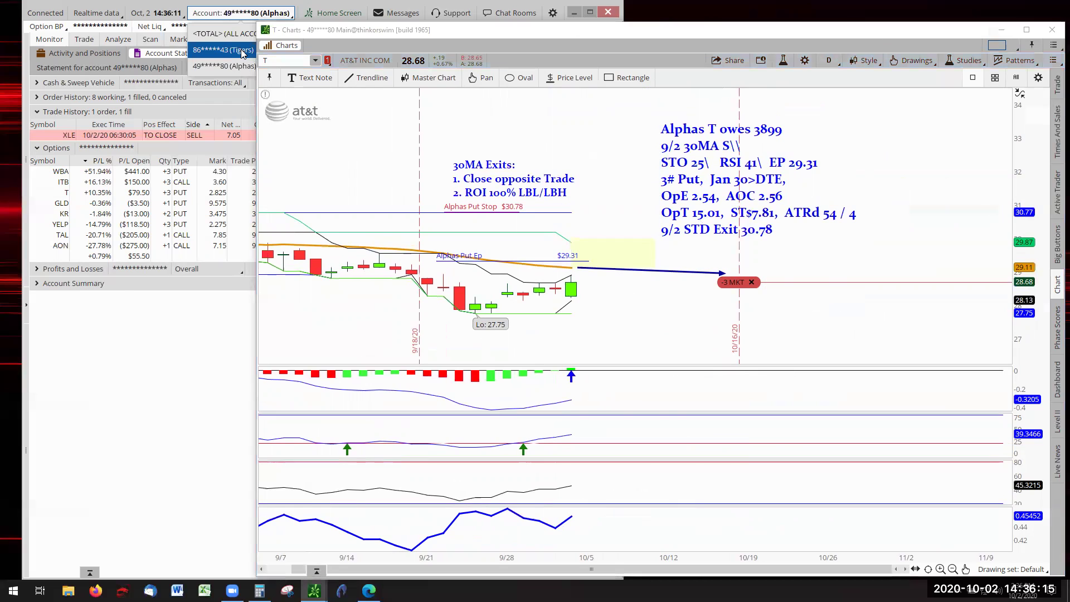
pyautogui.click(243, 52)
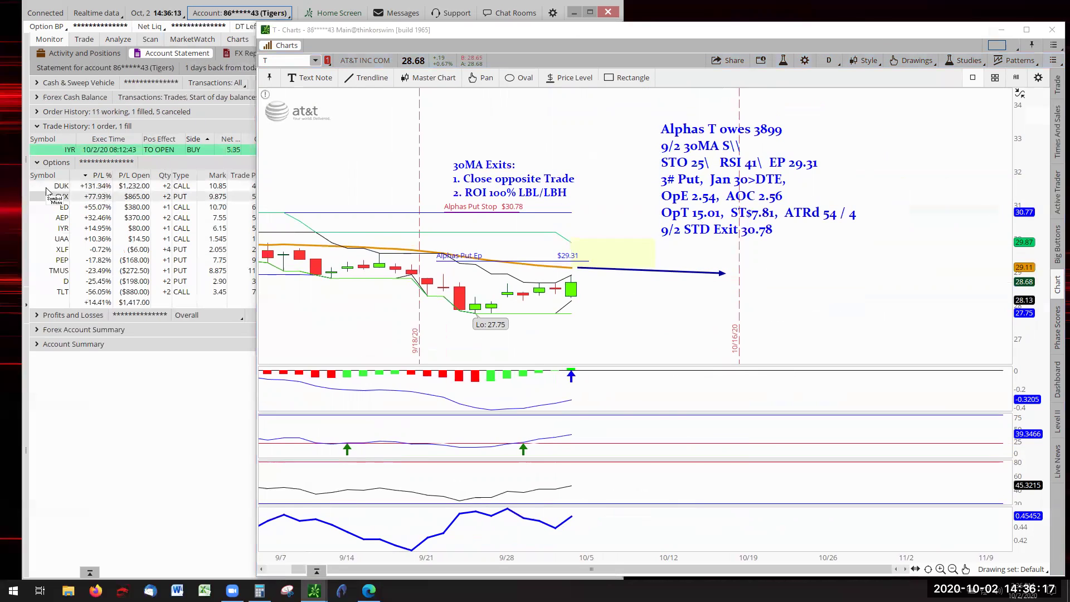
# Chart DUK from Positions and pan it so the owes 769 note sits beside the latest candles
pyautogui.click(315, 60)
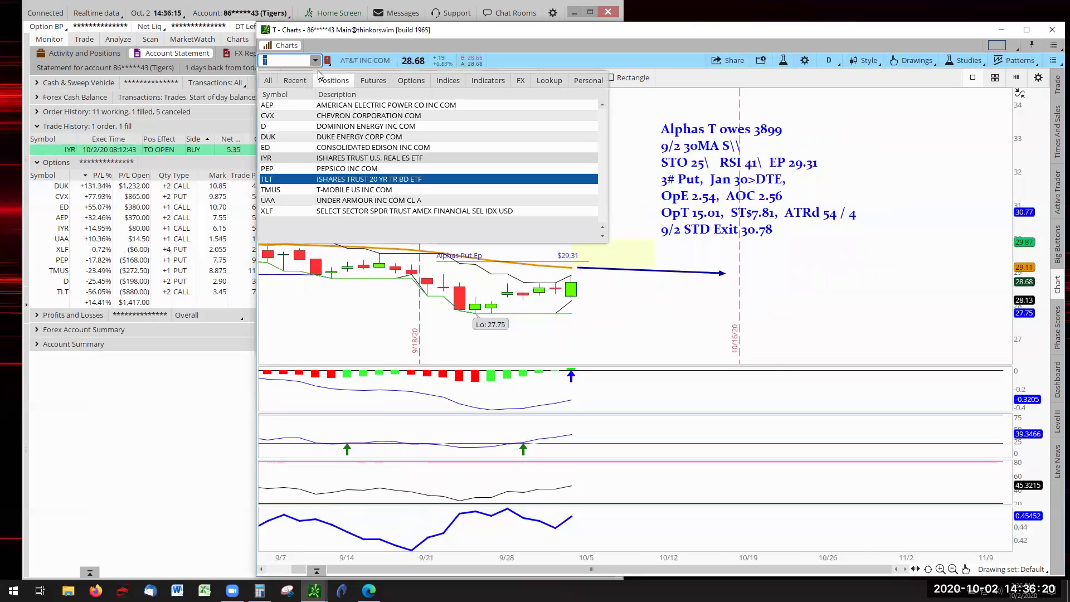
pyautogui.click(359, 138)
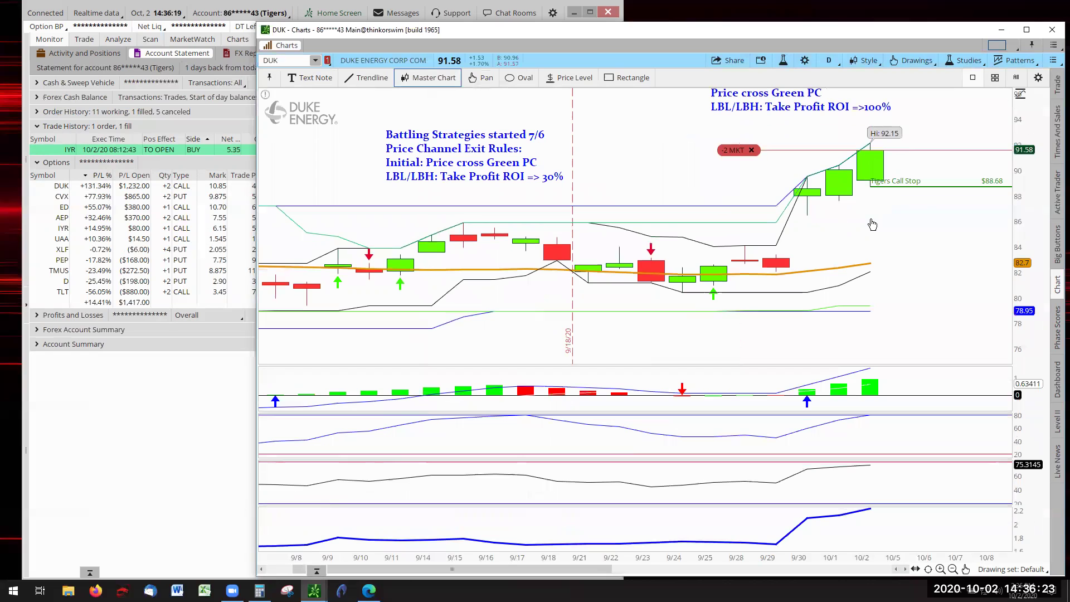
pyautogui.moveTo(1037, 178); pyautogui.dragTo(559, 321)
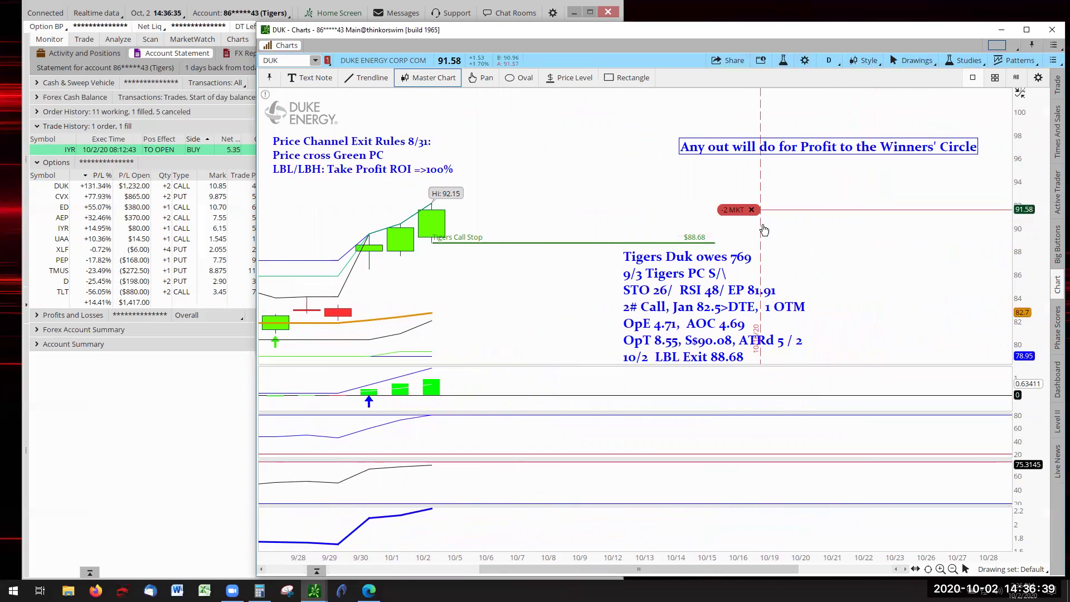
pyautogui.moveTo(541, 306); pyautogui.dragTo(540, 297)
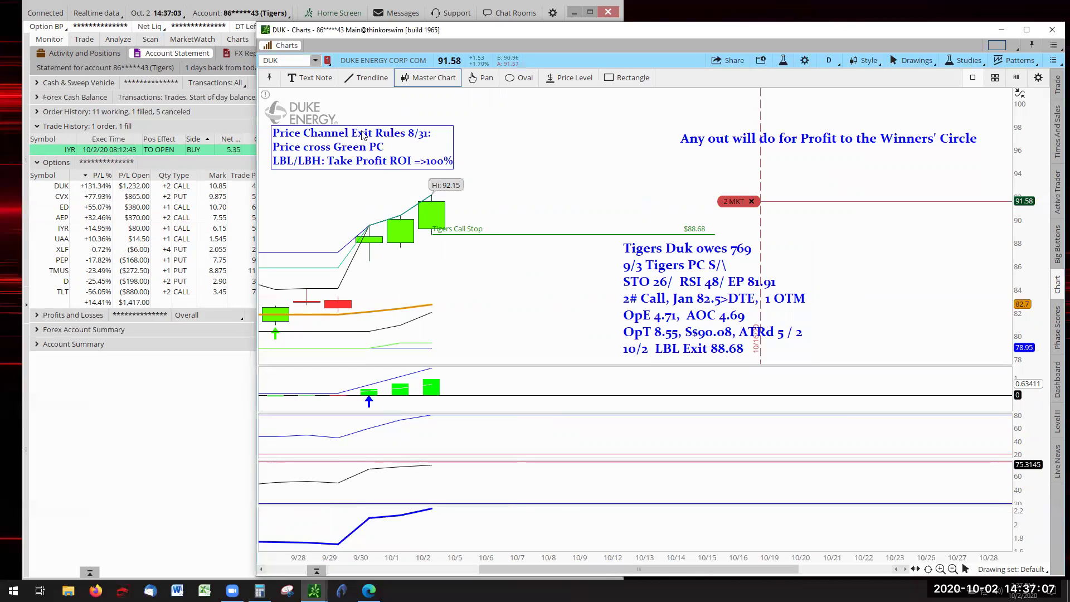
# Chart CVX from Positions and move its owes 996 note left beside the candles
pyautogui.click(316, 61)
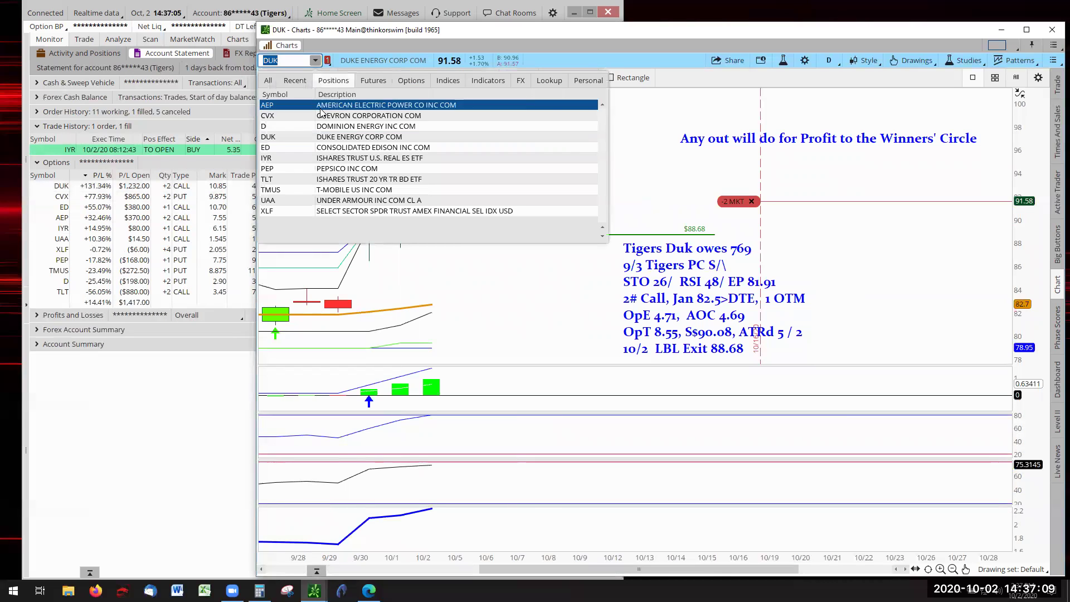
pyautogui.click(344, 120)
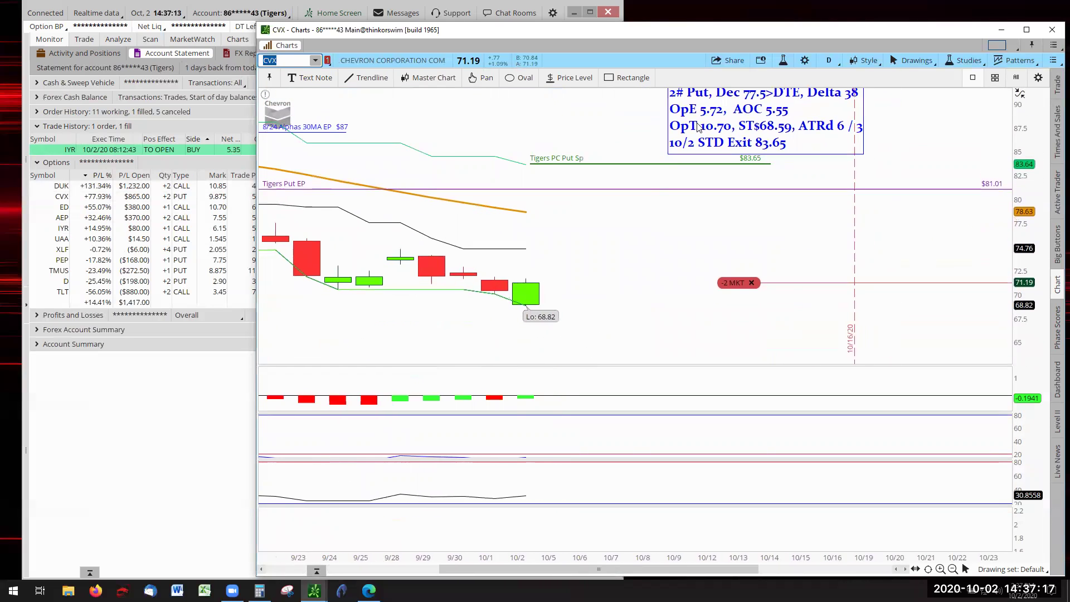
pyautogui.moveTo(635, 256); pyautogui.dragTo(622, 257)
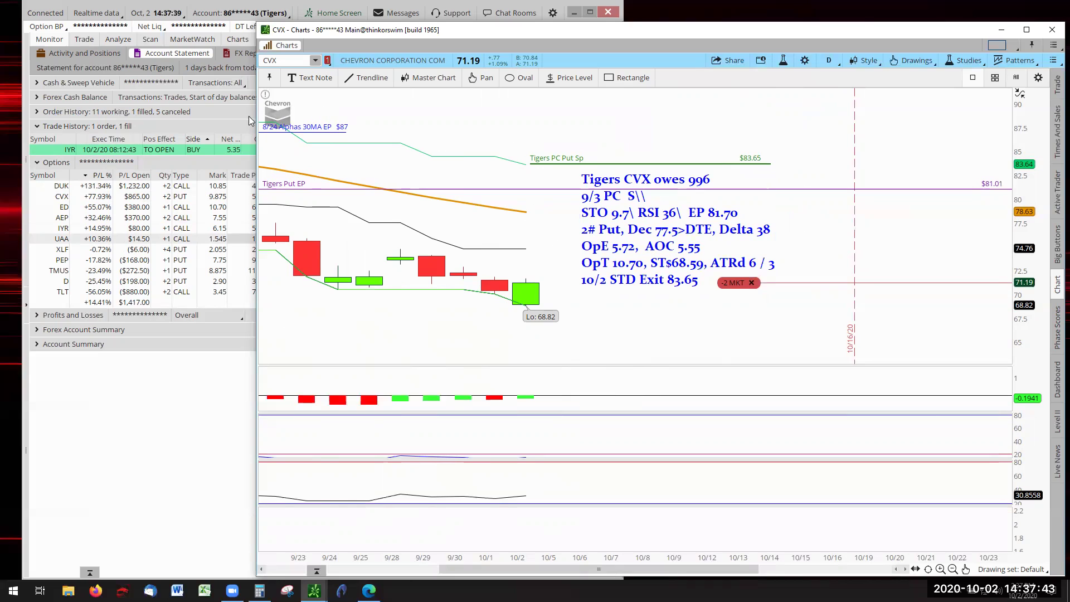
# Chart ED from Positions, move its owes 1030 note left, and scroll back a day
pyautogui.click(316, 62)
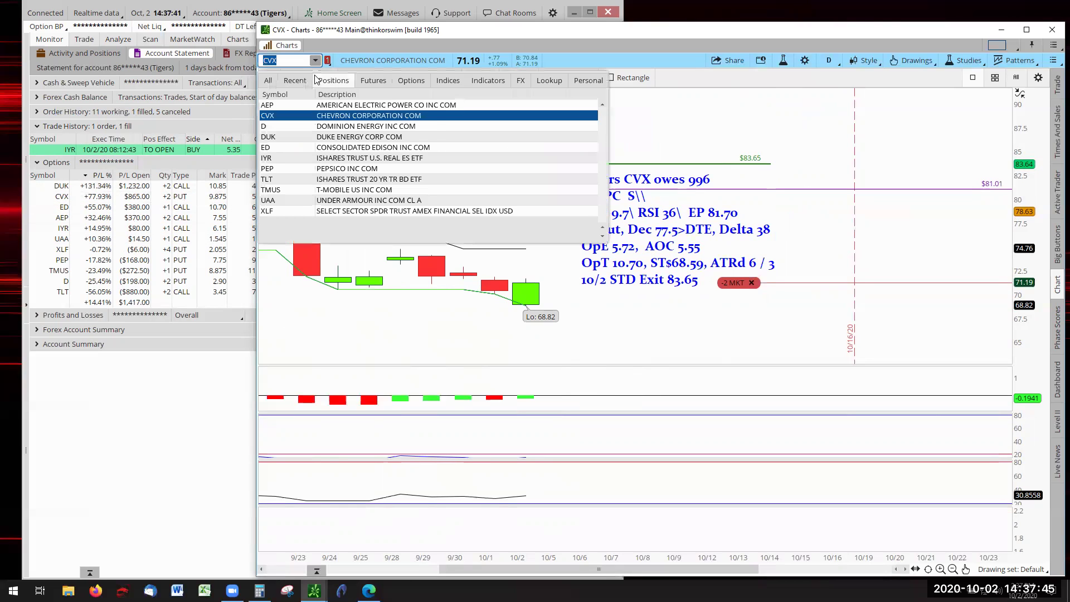
pyautogui.click(334, 152)
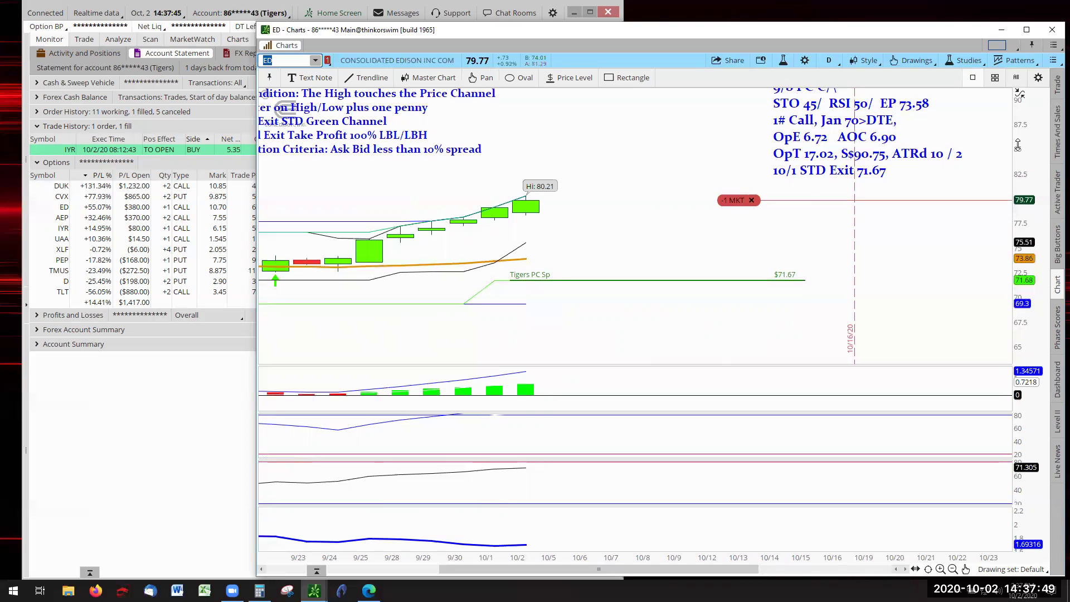
pyautogui.moveTo(723, 217); pyautogui.dragTo(553, 210)
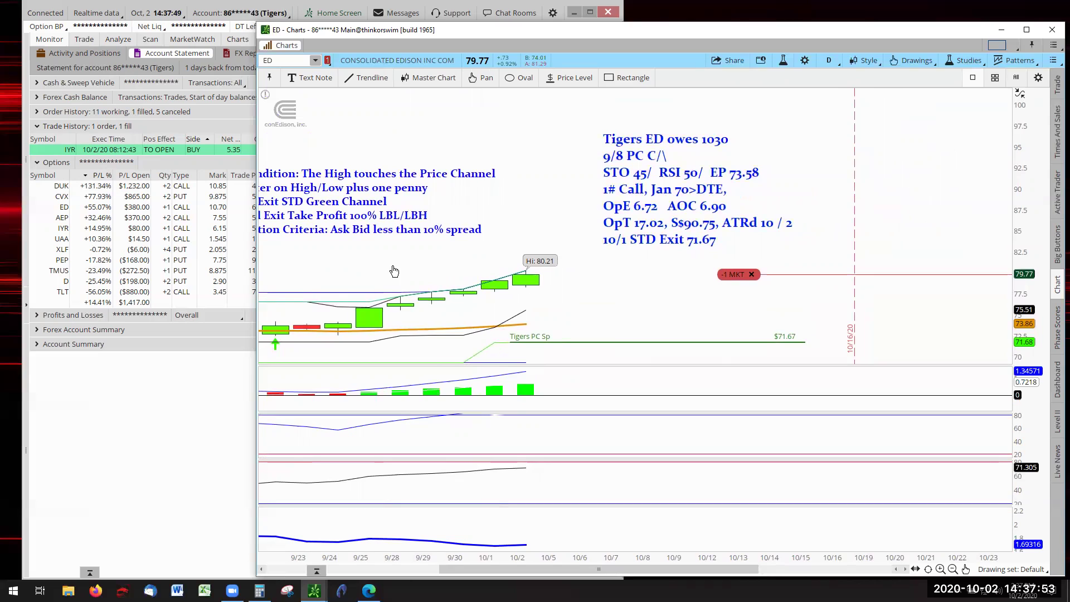
pyautogui.scroll(1, 351, 261)
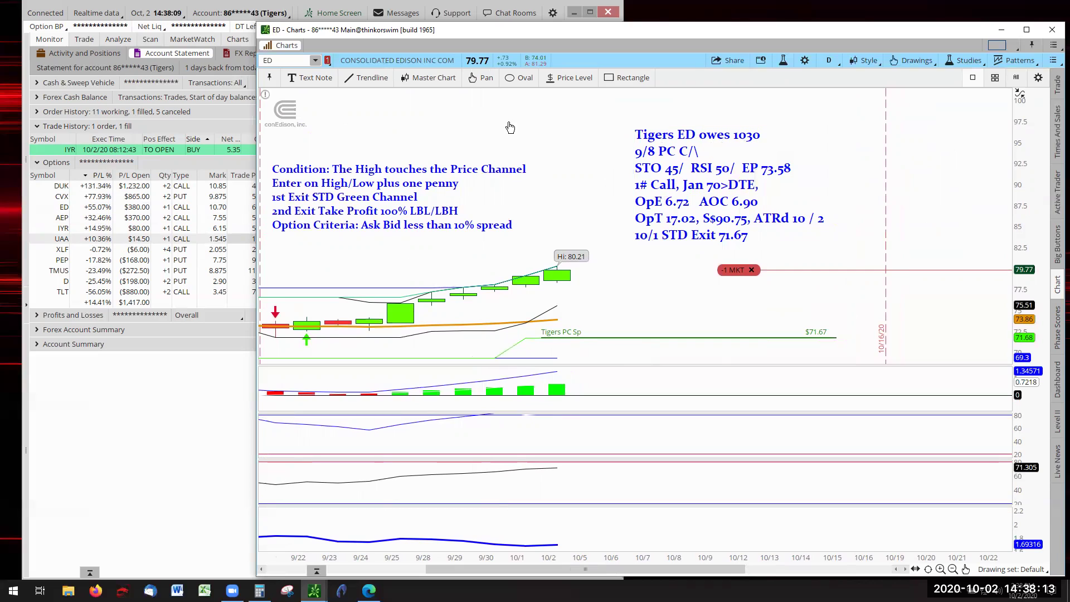
# Chart AEP from Positions and pan it down so the owes 844 and exit notes fit
pyautogui.click(316, 61)
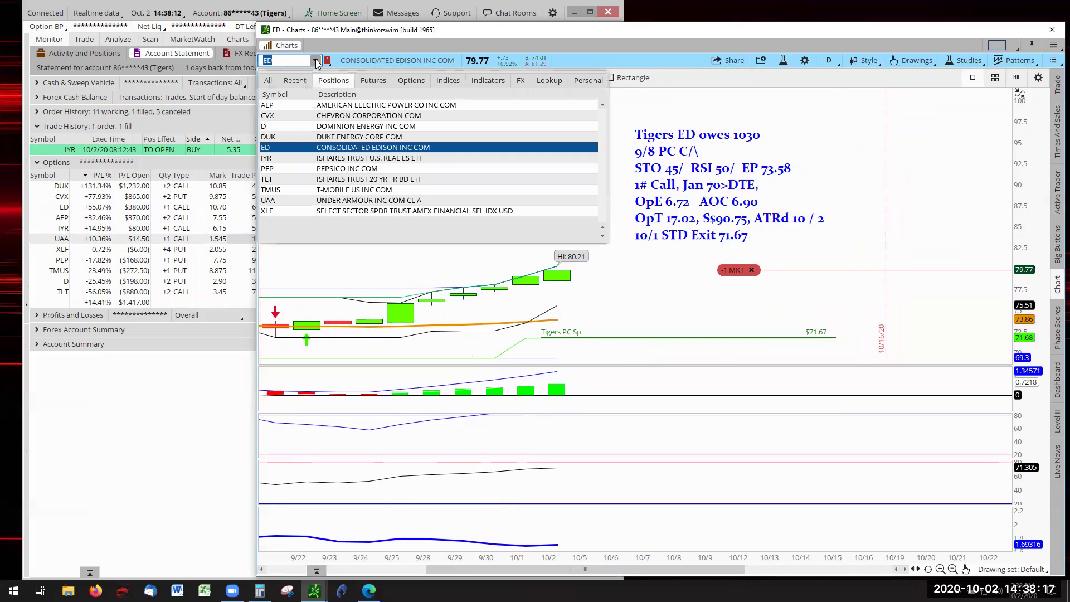
pyautogui.click(350, 108)
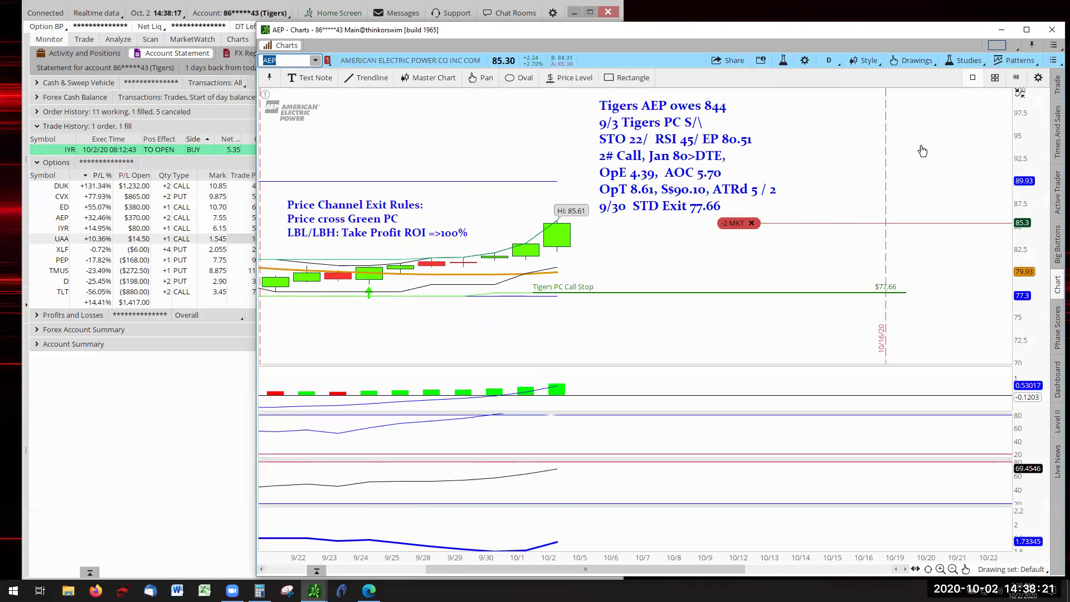
pyautogui.moveTo(922, 157); pyautogui.dragTo(926, 210)
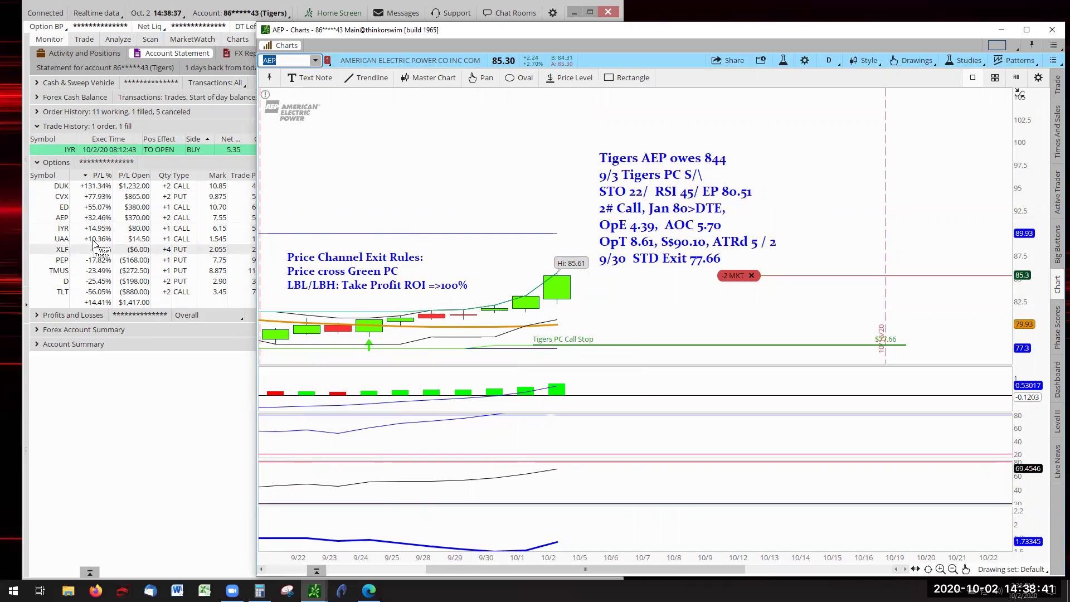
# Chart IYR and nudge its Tigers 'owes 1257' note slightly left of the candles
pyautogui.click(316, 61)
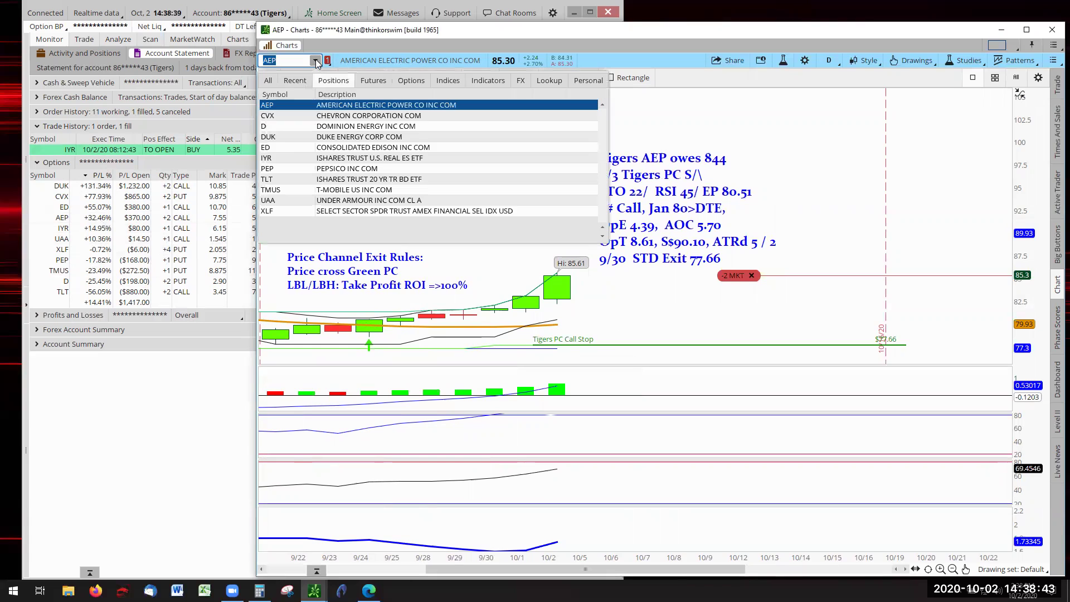
pyautogui.press('Escape')
pyautogui.write('IYR')
pyautogui.press('Return')
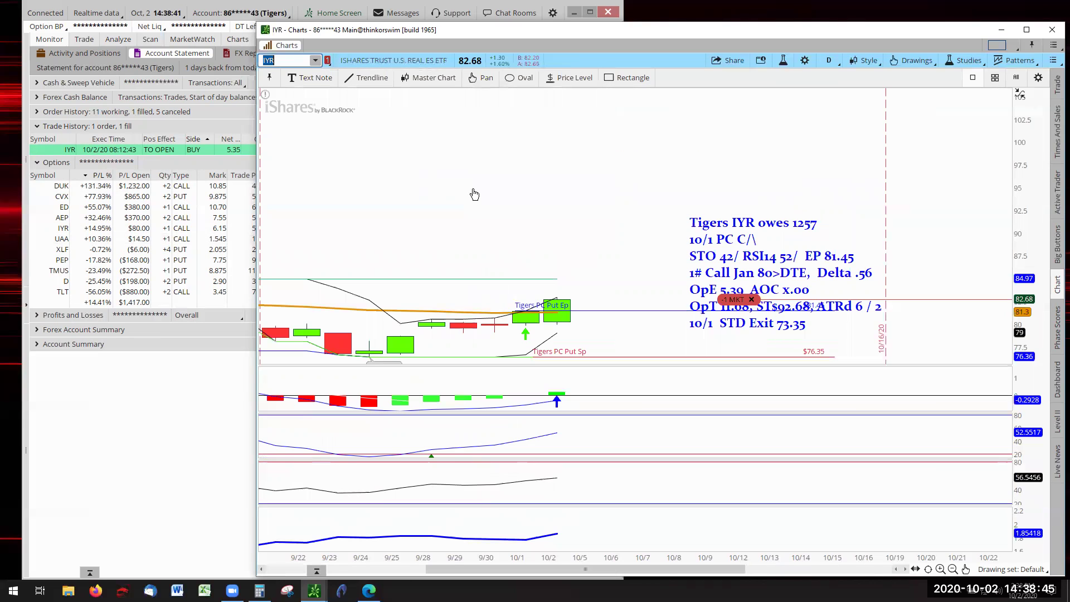
pyautogui.moveTo(534, 239)
pyautogui.mouseDown()
pyautogui.moveTo(509, 191)
pyautogui.moveTo(490, 186)
pyautogui.moveTo(538, 185)
pyautogui.mouseUp()
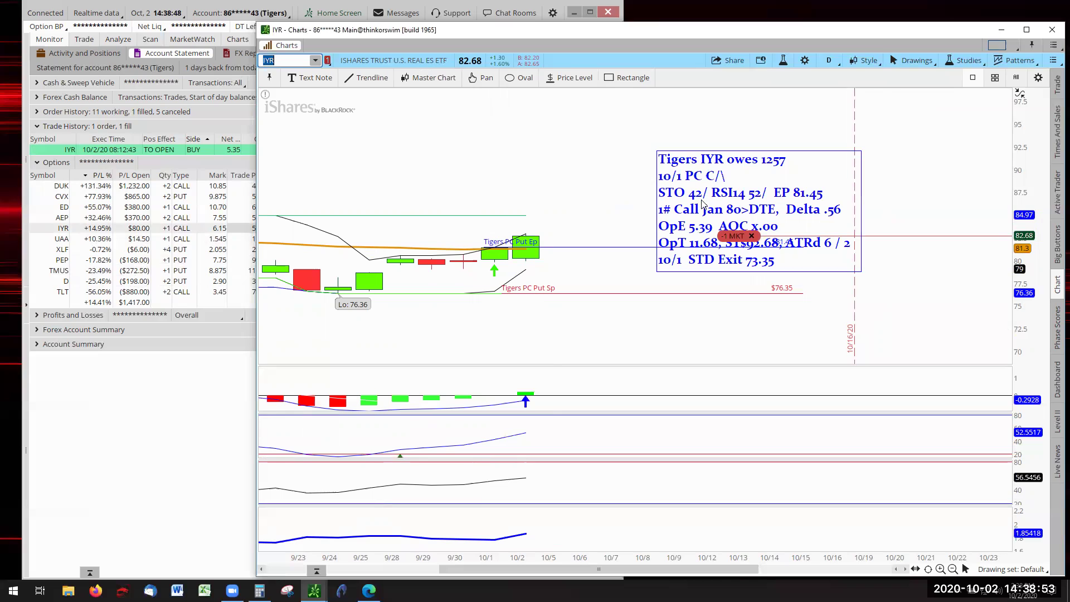
pyautogui.moveTo(702, 202); pyautogui.dragTo(618, 171)
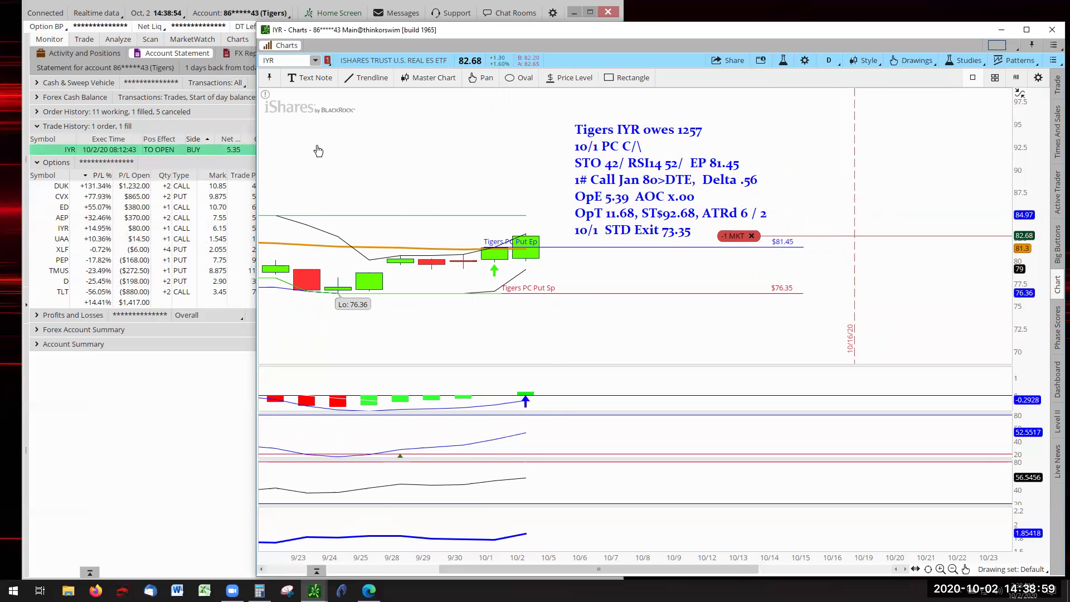
# Switch the chart to UAA and re-fit it to reveal the Tigers 'owes 1330' notes
pyautogui.click(316, 60)
pyautogui.click(341, 200)
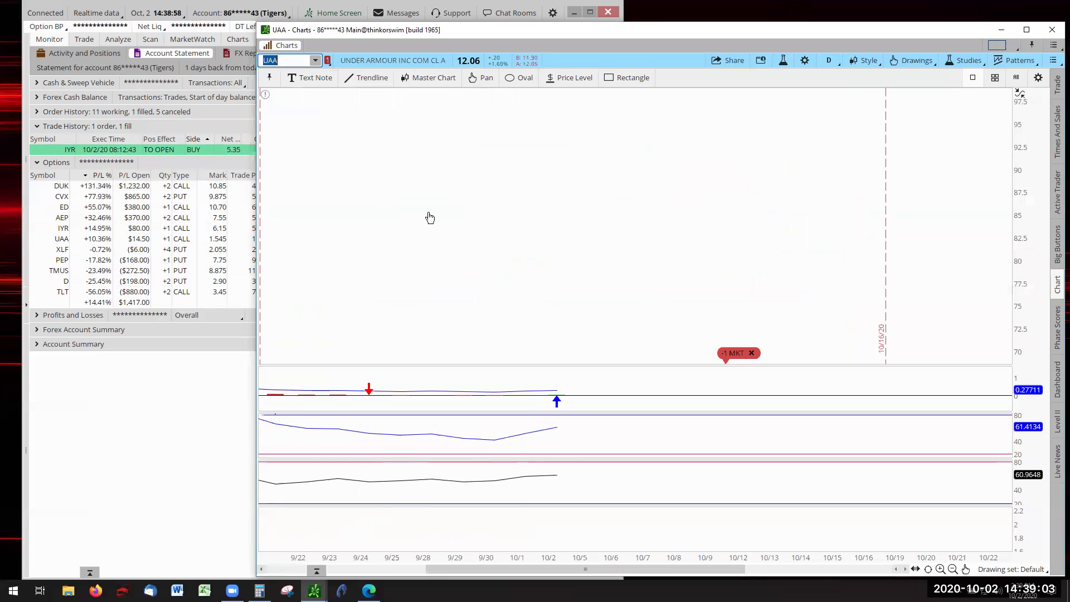
pyautogui.rightClick(440, 212)
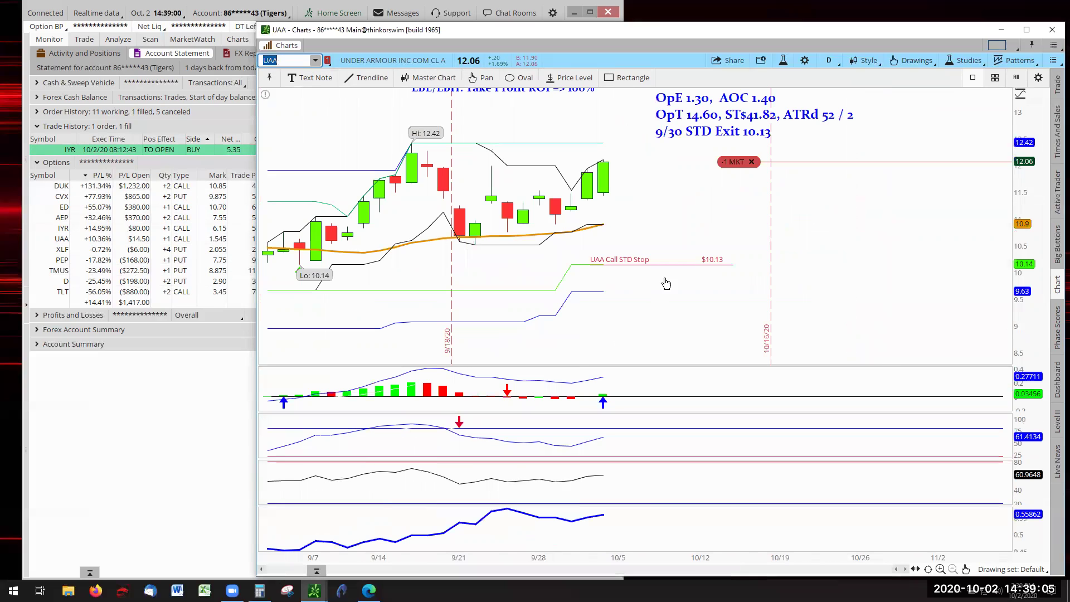
pyautogui.moveTo(803, 194)
pyautogui.mouseDown()
pyautogui.moveTo(875, 334)
pyautogui.moveTo(913, 336)
pyautogui.mouseUp()
pyautogui.click(427, 77)
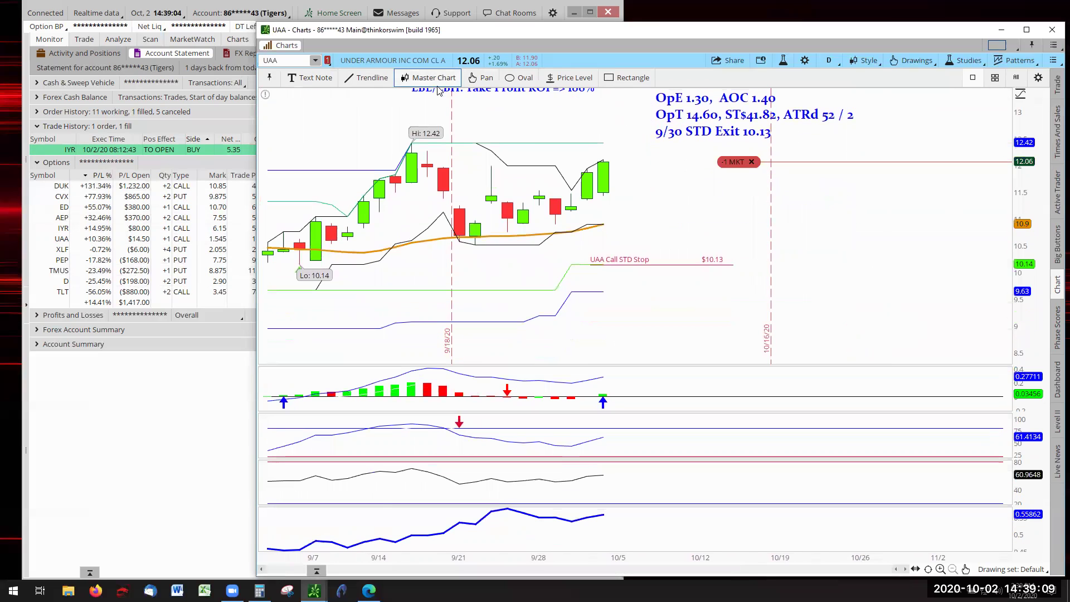
pyautogui.moveTo(918, 242)
pyautogui.mouseDown()
pyautogui.moveTo(895, 294)
pyautogui.moveTo(938, 287)
pyautogui.mouseUp()
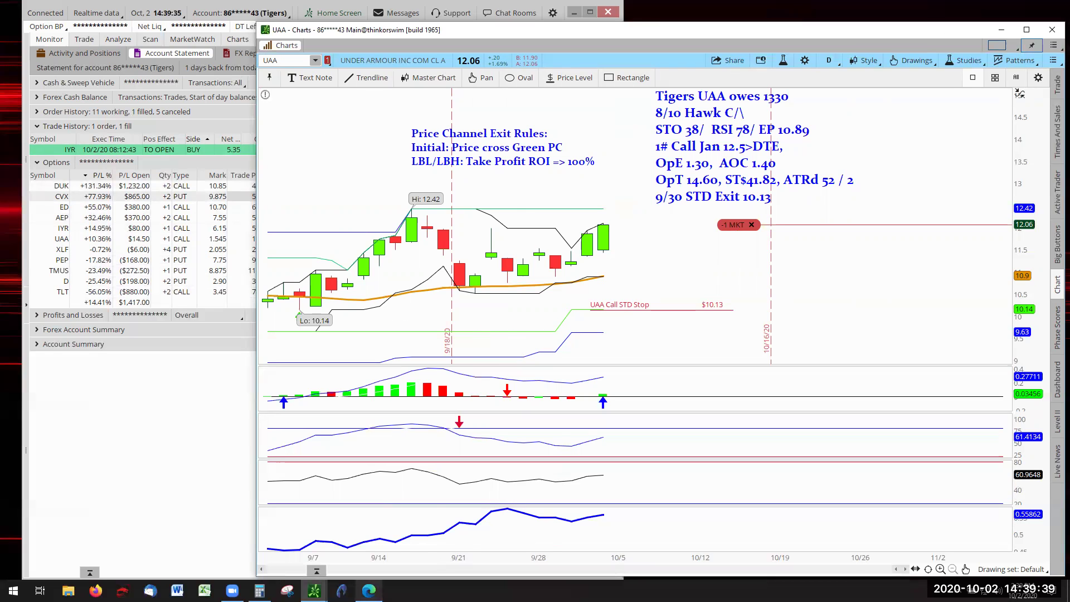
# Bring Edge forward to show the Losers Become Winners XLE 150% profit slide
pyautogui.click(363, 535)
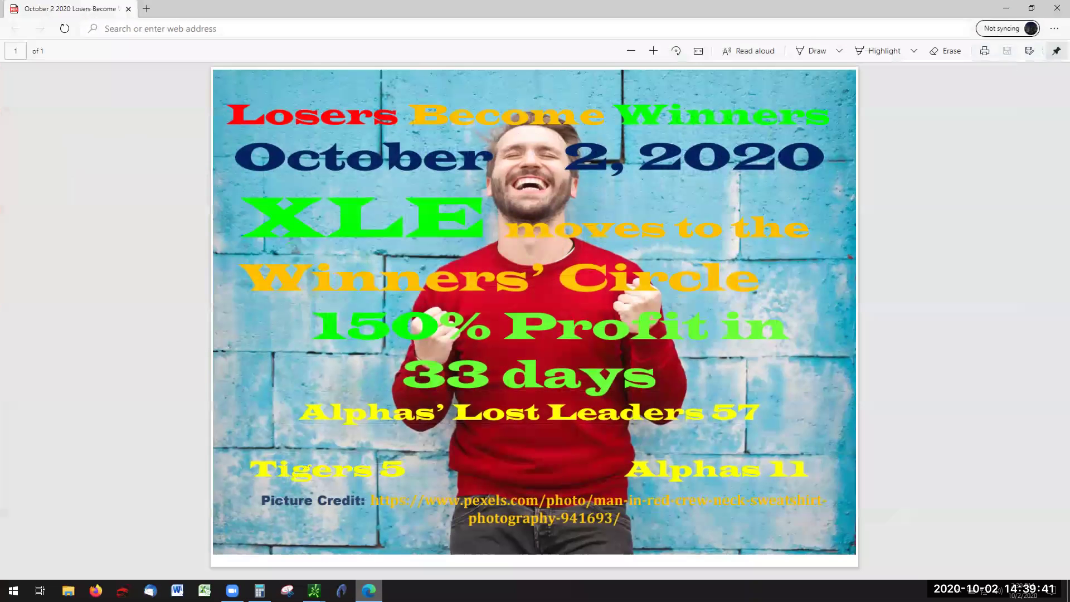